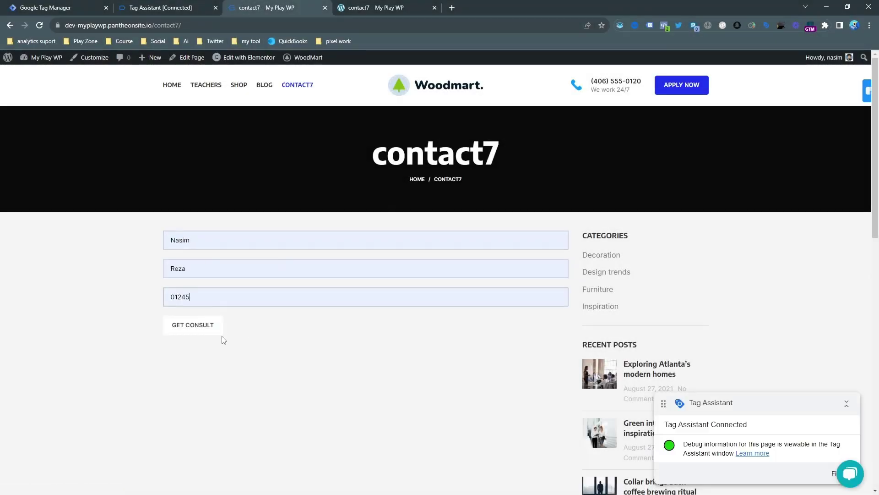
Submit the contact form and inspect the PageView and Lead events in Meta Pixel Helper
{"action": "left_click", "coordinate": [206, 331]}
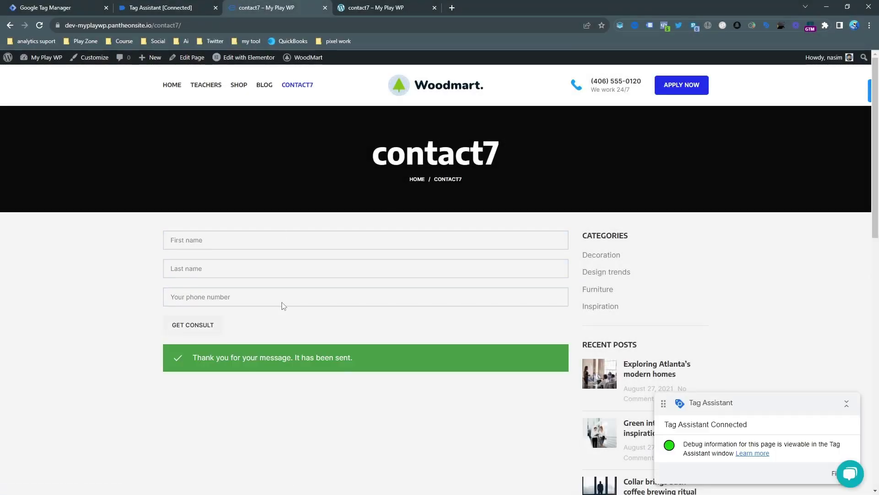
{"action": "left_click", "coordinate": [665, 26]}
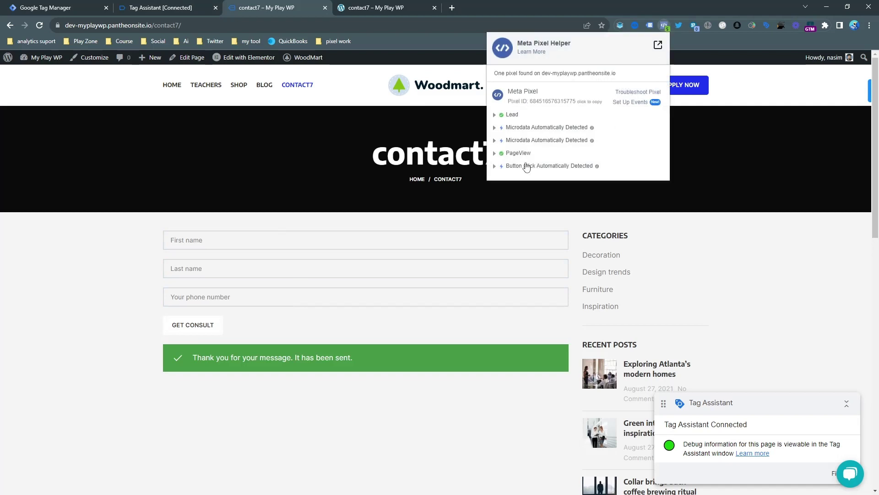
{"action": "left_click", "coordinate": [522, 153]}
{"action": "left_click", "coordinate": [503, 114]}
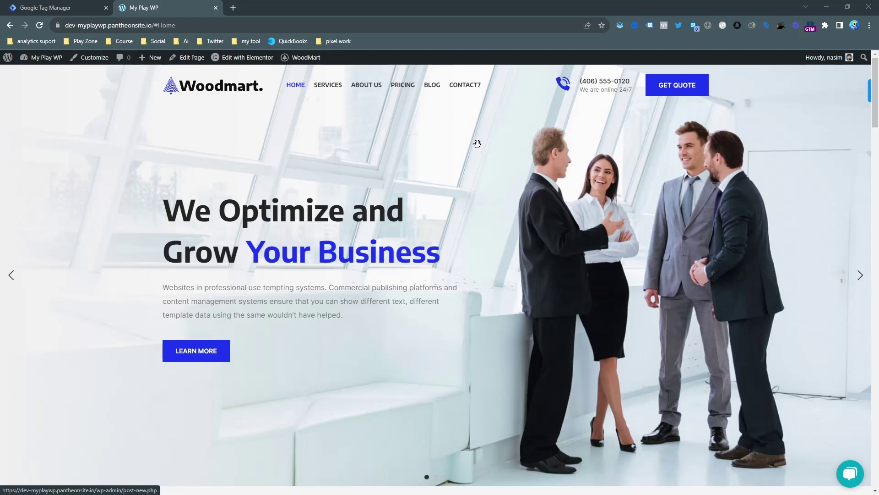
Open the contact7 page and confirm Meta Pixel Helper finds no pixel there
{"action": "left_click", "coordinate": [468, 87]}
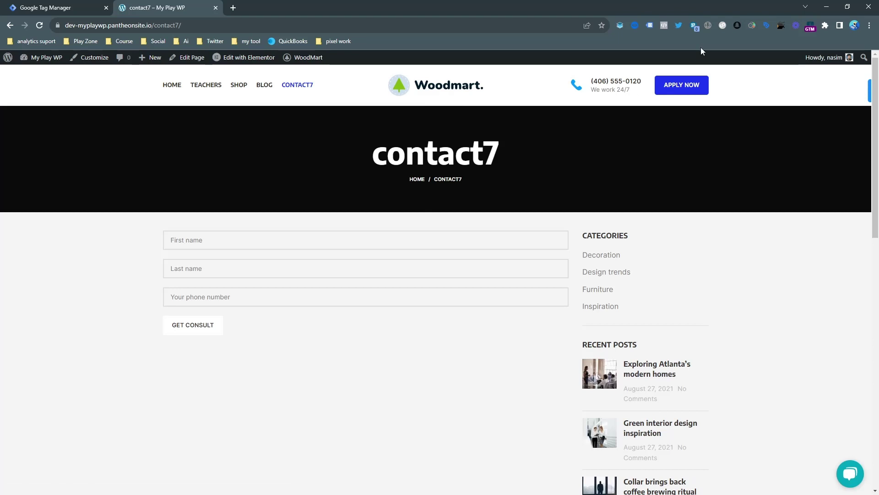
{"action": "left_click", "coordinate": [663, 26]}
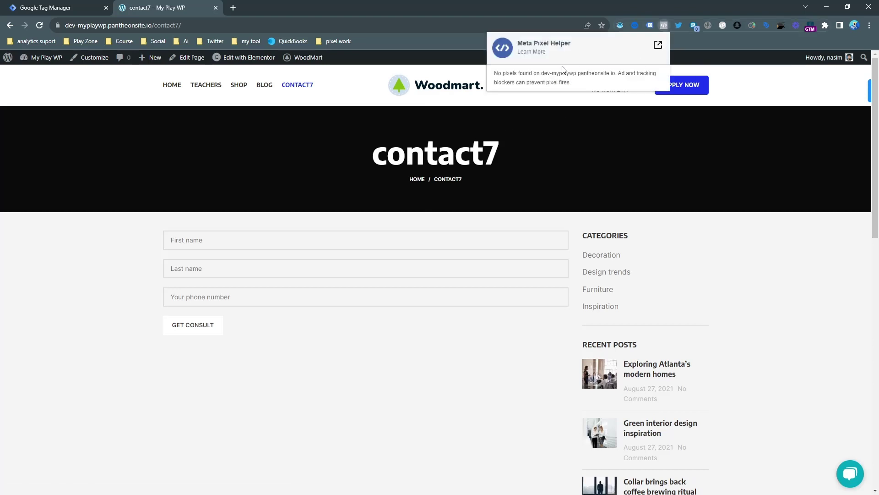
{"action": "left_click", "coordinate": [269, 176]}
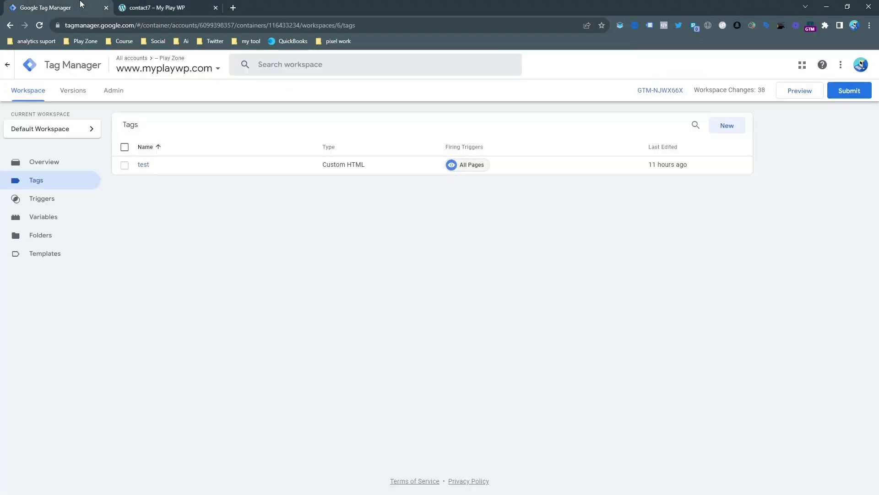
Launch Tag Manager preview mode from the workspace Overview
{"action": "left_click", "coordinate": [85, 168]}
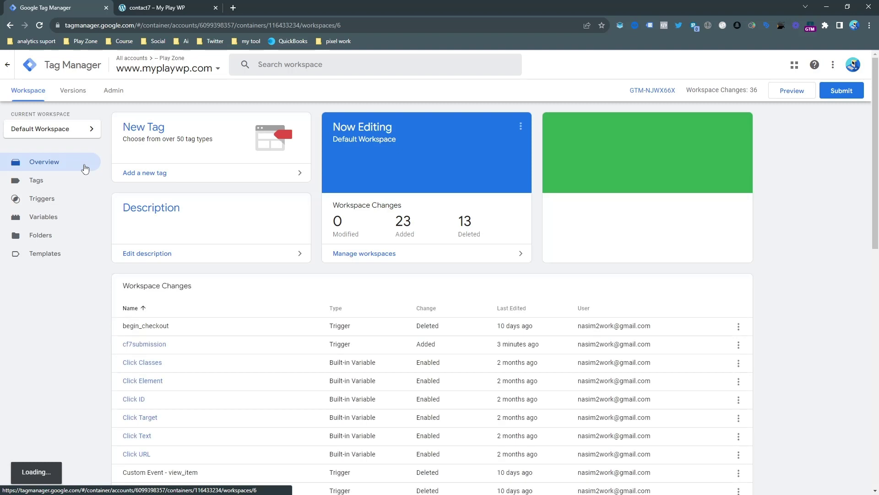
{"action": "left_click", "coordinate": [780, 95]}
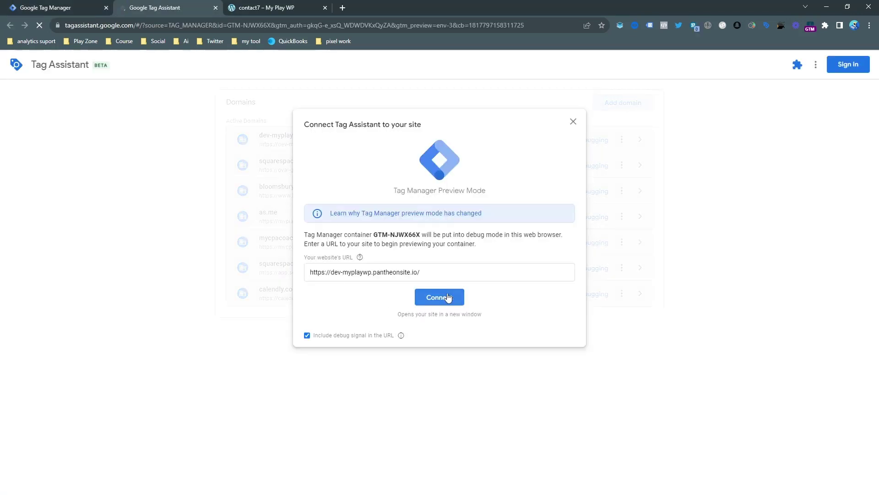
Connect Tag Assistant to dev-myplaywp.pantheonsite.io and continue to the debug-mode site
{"action": "left_click", "coordinate": [447, 297]}
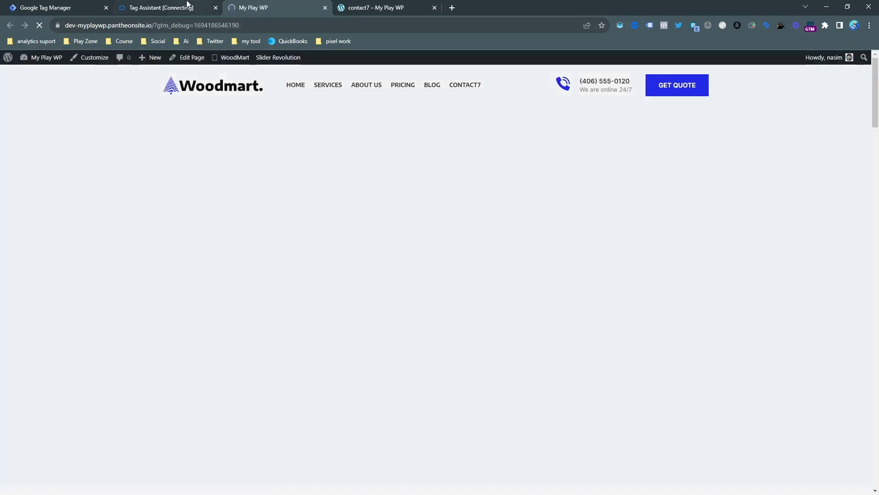
{"action": "left_click", "coordinate": [186, 7]}
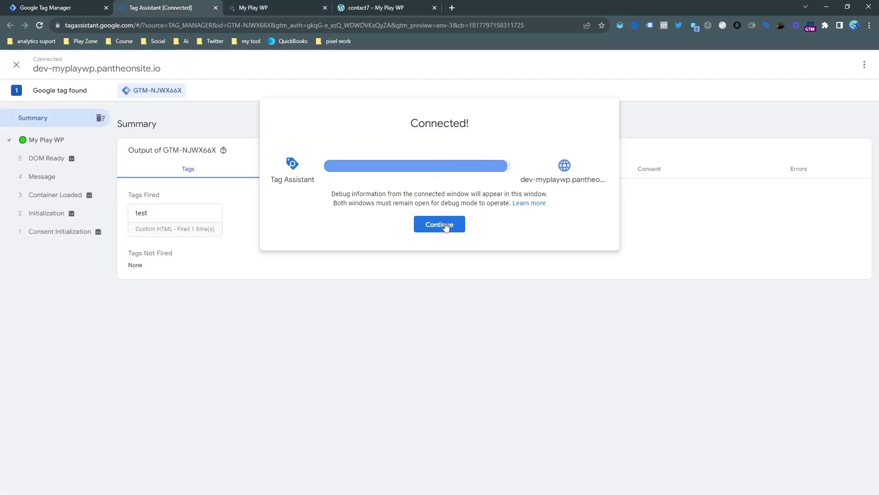
{"action": "left_click", "coordinate": [443, 226]}
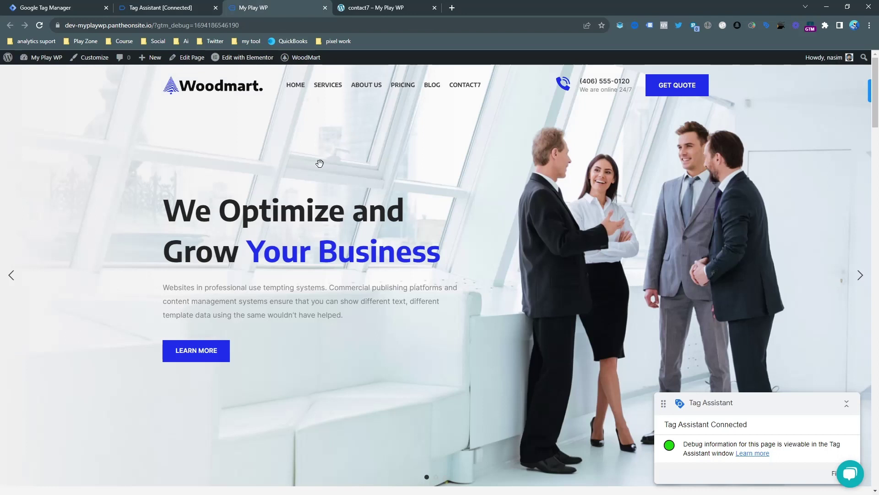
Open the contact7 page in preview and glance at Tag Assistant's summary
{"action": "left_click", "coordinate": [462, 86]}
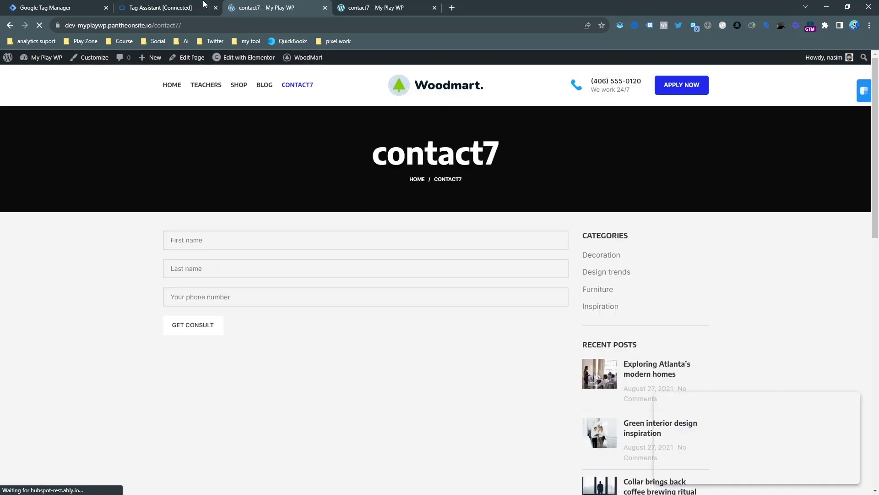
{"action": "left_click", "coordinate": [204, 5]}
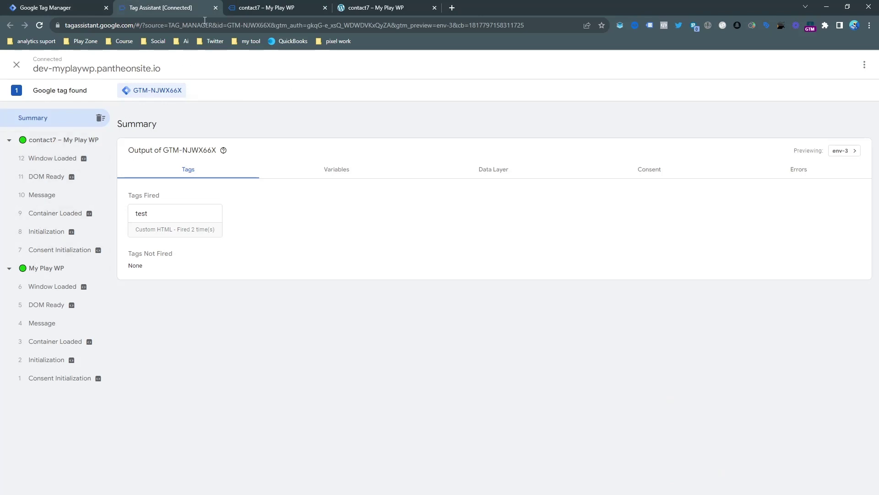
{"action": "left_click", "coordinate": [290, 8]}
Autofill and submit the contact form, then inspect the cf7submission event in Tag Assistant
{"action": "left_click", "coordinate": [229, 240]}
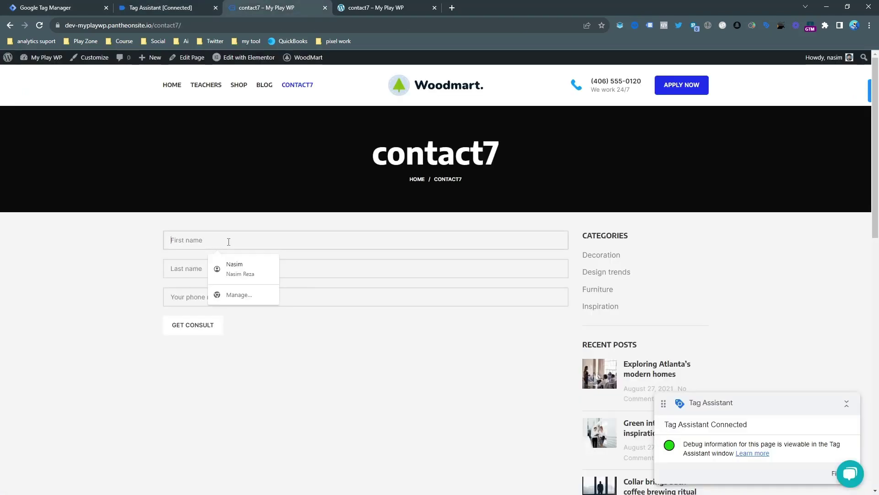
{"action": "left_click", "coordinate": [235, 266]}
{"action": "left_click", "coordinate": [225, 297]}
{"action": "left_click", "coordinate": [227, 324]}
{"action": "left_click", "coordinate": [209, 331]}
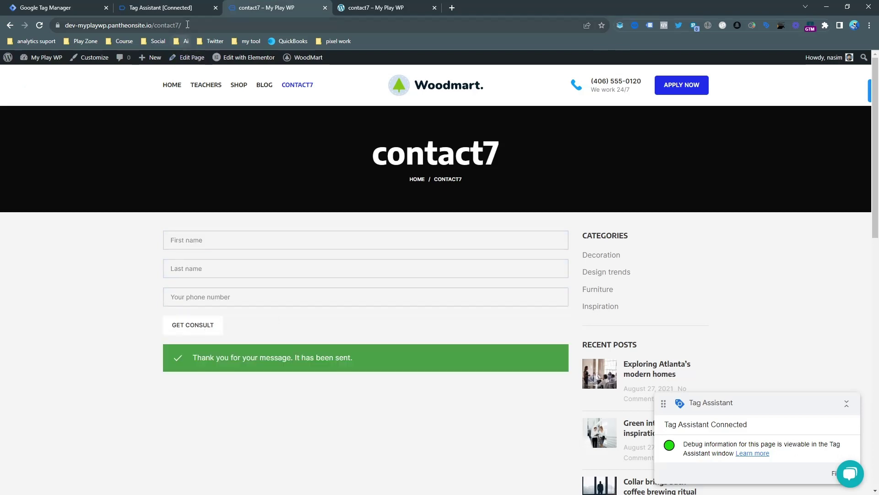
{"action": "left_click", "coordinate": [175, 8]}
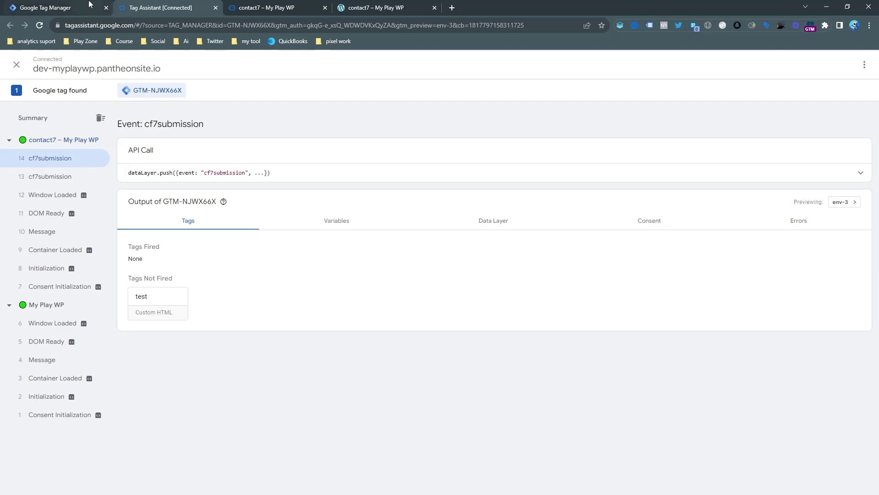
Create a new tag of type Facebook Pixel from the Tags list
{"action": "left_click", "coordinate": [64, 8]}
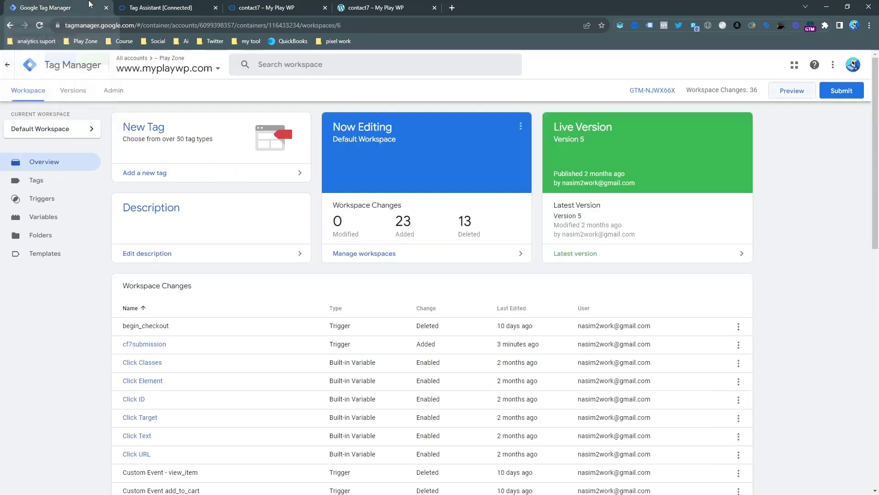
{"action": "left_click", "coordinate": [66, 185]}
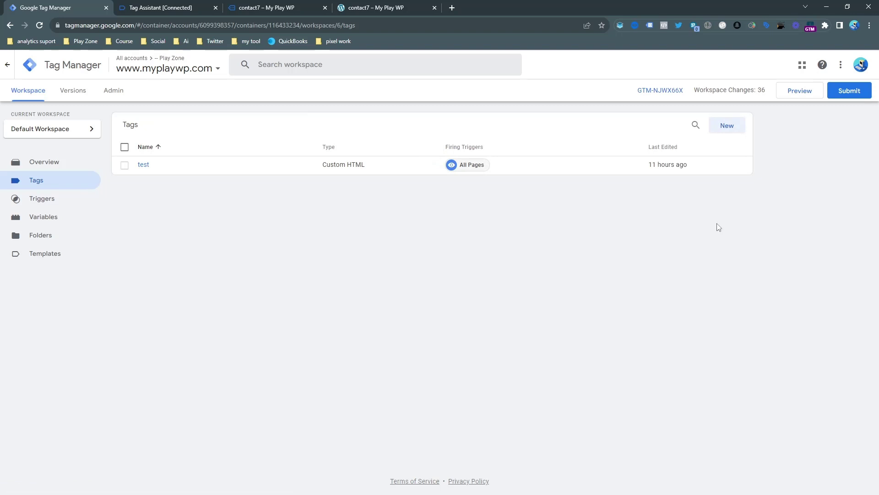
{"action": "left_click", "coordinate": [720, 124]}
{"action": "left_click", "coordinate": [411, 165]}
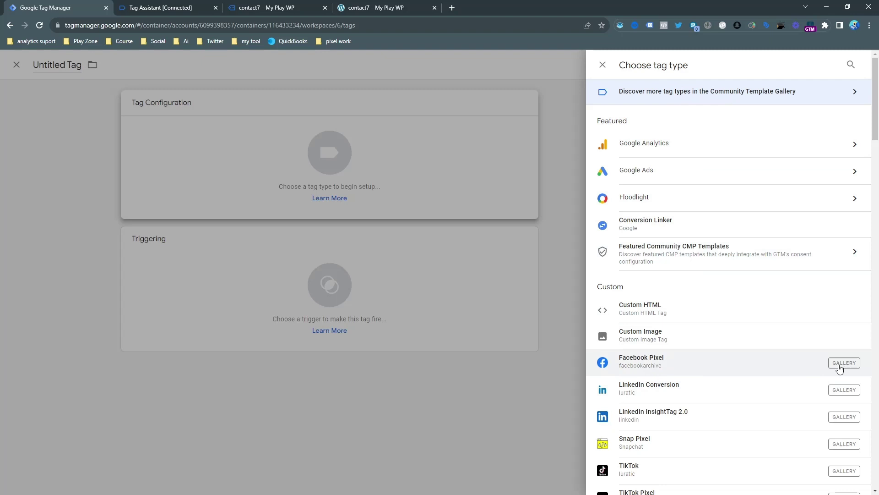
{"action": "left_click", "coordinate": [647, 368]}
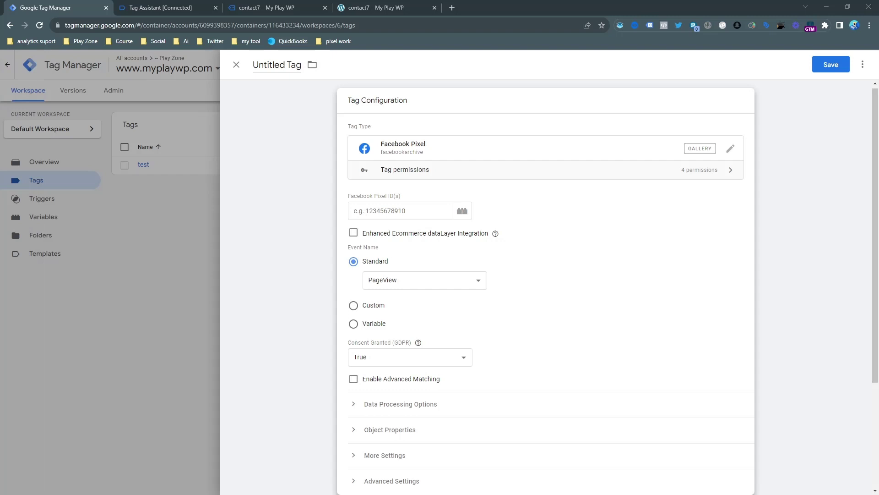
Paste the pixel ID, fire on Initialization - All Pages, and save as 'Facebook Pixel'
{"action": "left_click", "coordinate": [431, 213]}
{"action": "key", "text": "ctrl+v"}
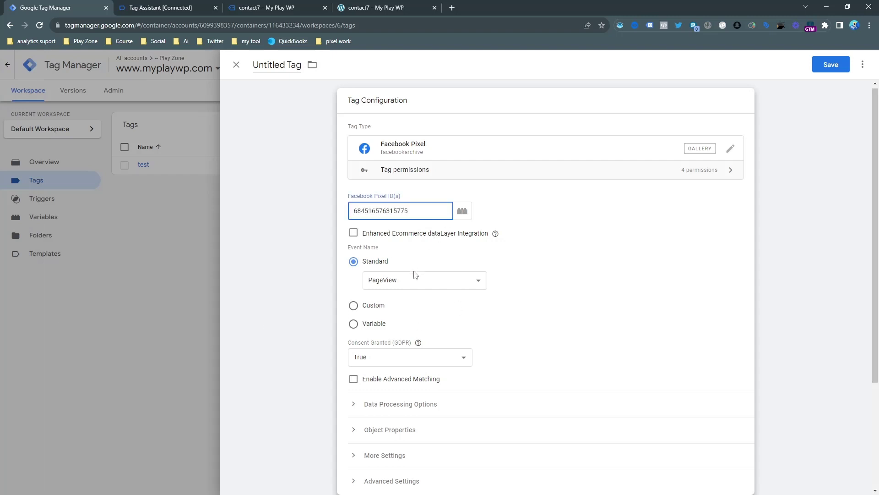
{"action": "scroll", "coordinate": [426, 280], "scroll_direction": "down", "scroll_amount": 3}
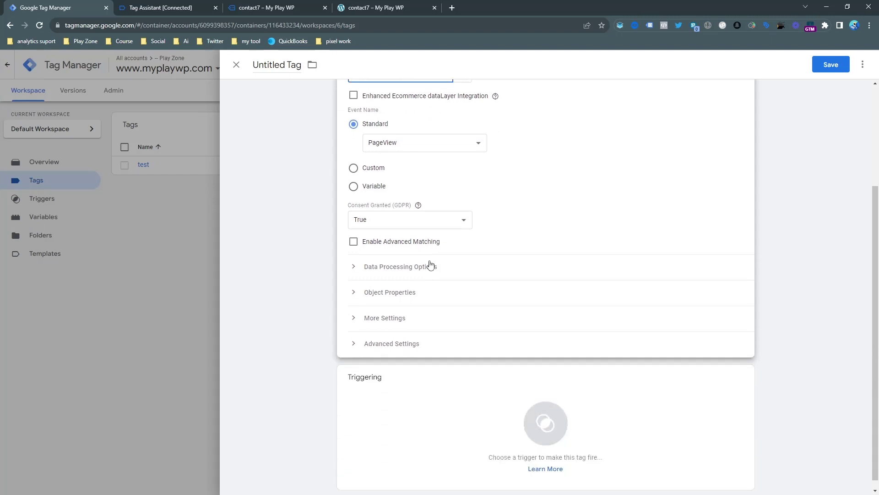
{"action": "left_click", "coordinate": [435, 387]}
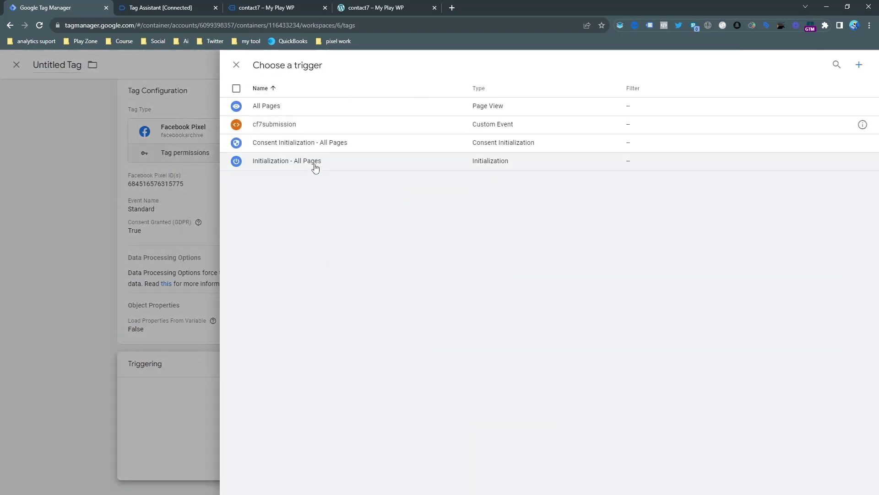
{"action": "left_click", "coordinate": [314, 166]}
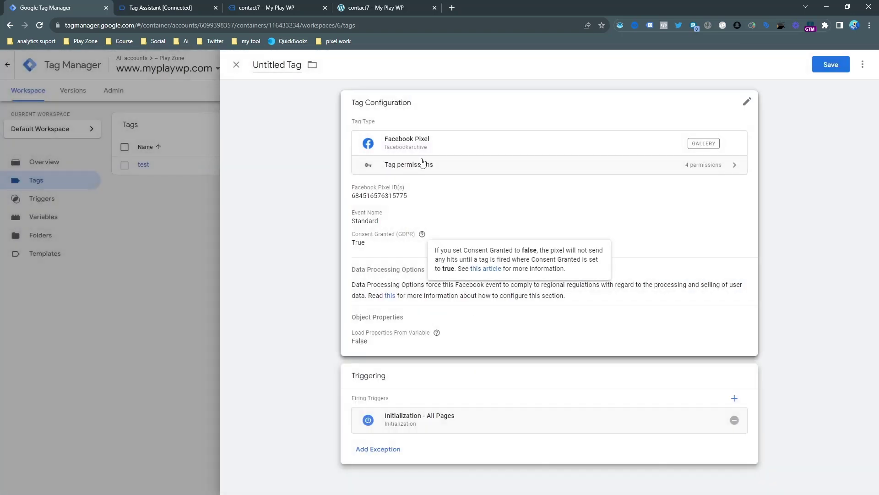
{"action": "left_click", "coordinate": [829, 66]}
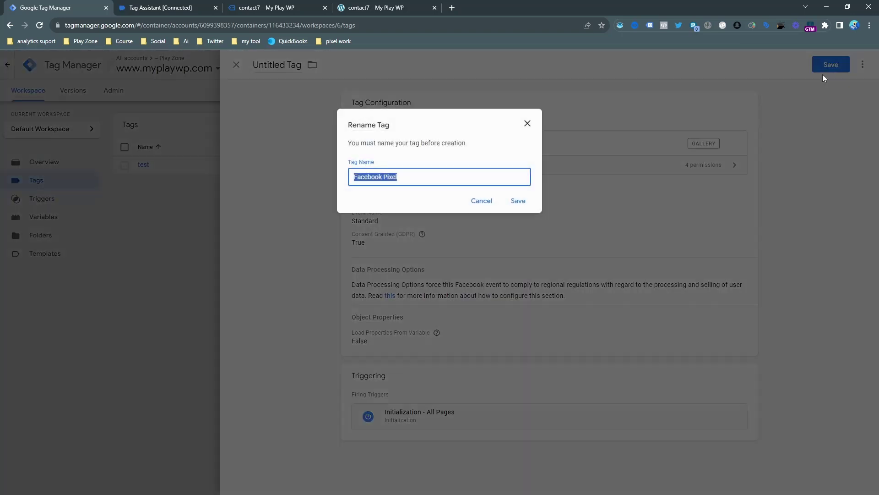
{"action": "left_click", "coordinate": [518, 200]}
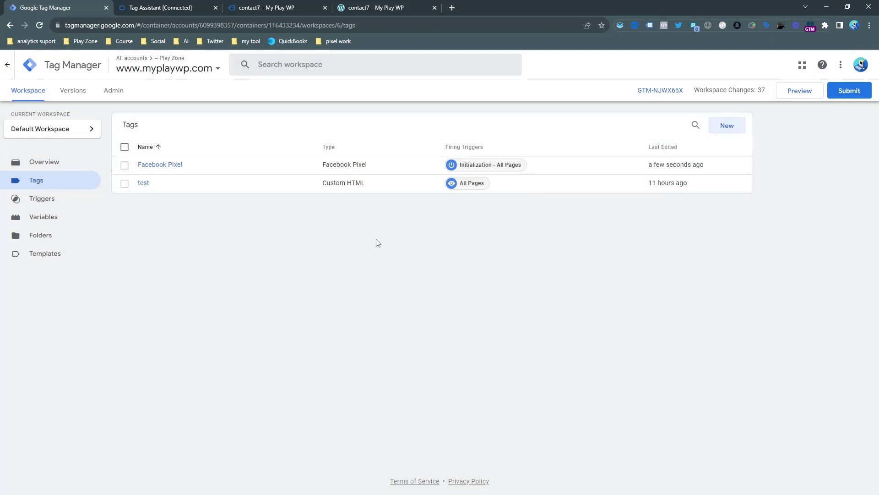
Create another Facebook Pixel tag with the same pixel ID and open the Standard event list
{"action": "left_click", "coordinate": [733, 130]}
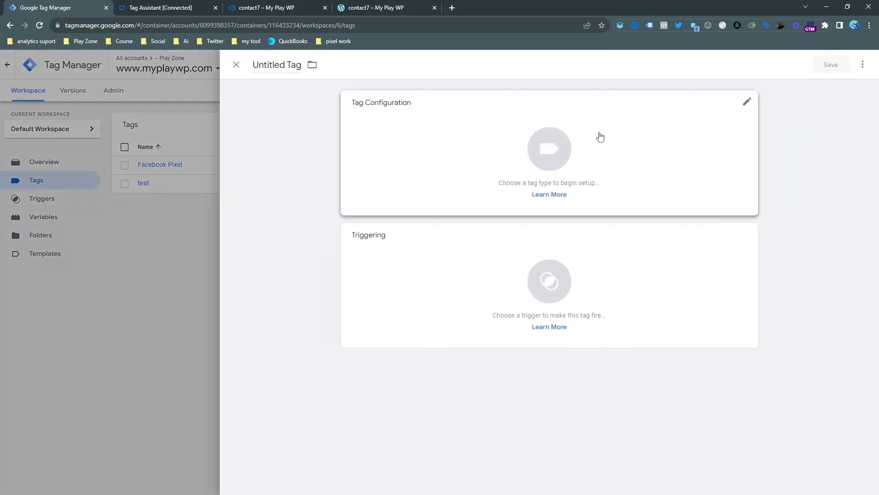
{"action": "left_click", "coordinate": [495, 134]}
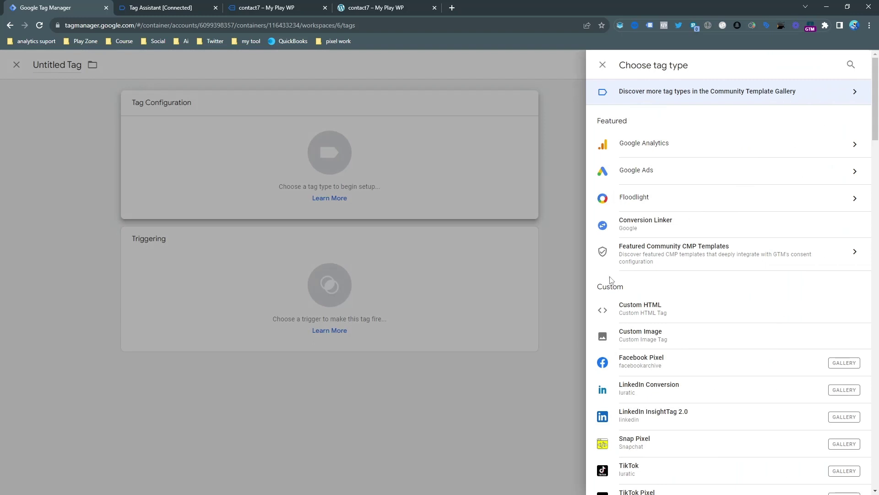
{"action": "left_click", "coordinate": [641, 362]}
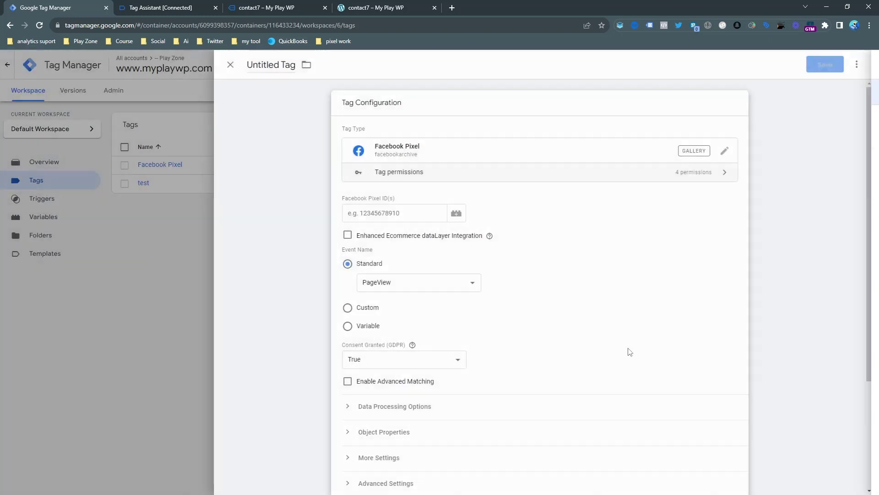
{"action": "left_click", "coordinate": [411, 212]}
{"action": "key", "text": "ctrl+v"}
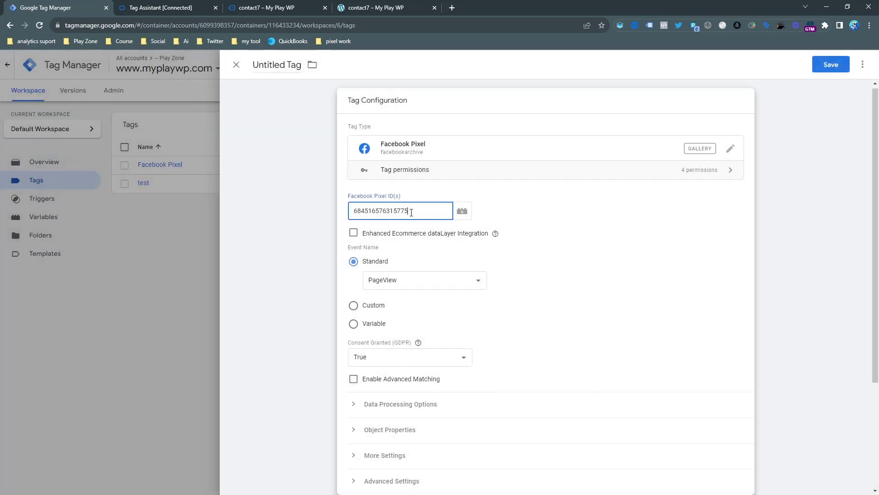
{"action": "left_click", "coordinate": [448, 277]}
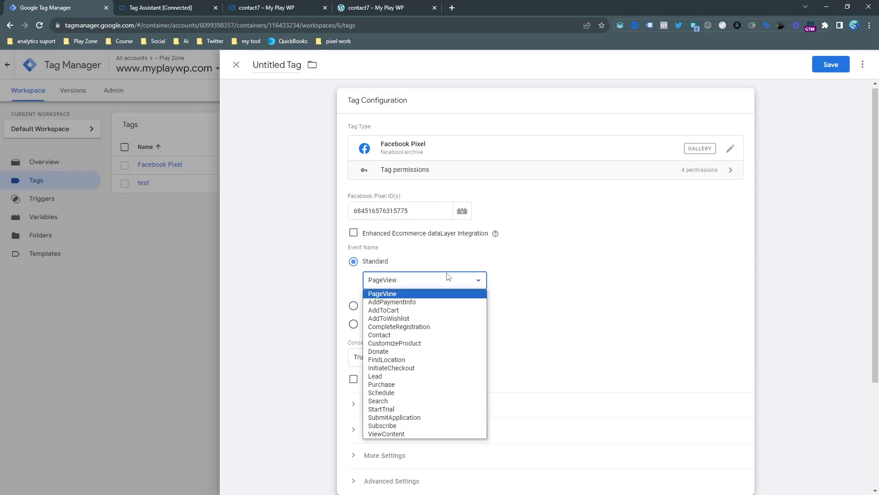
Set the standard event to Lead and begin a new Custom Event trigger
{"action": "left_click", "coordinate": [413, 377]}
{"action": "scroll", "coordinate": [566, 259], "scroll_direction": "down", "scroll_amount": 3}
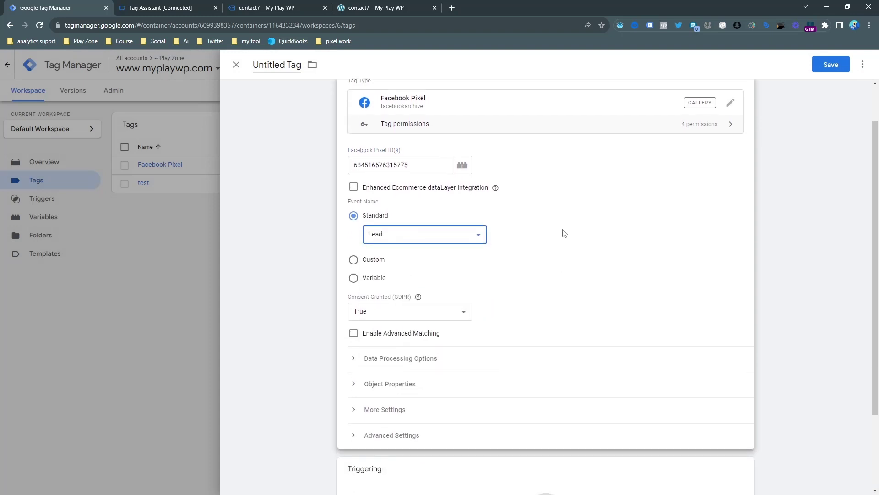
{"action": "left_click", "coordinate": [452, 400]}
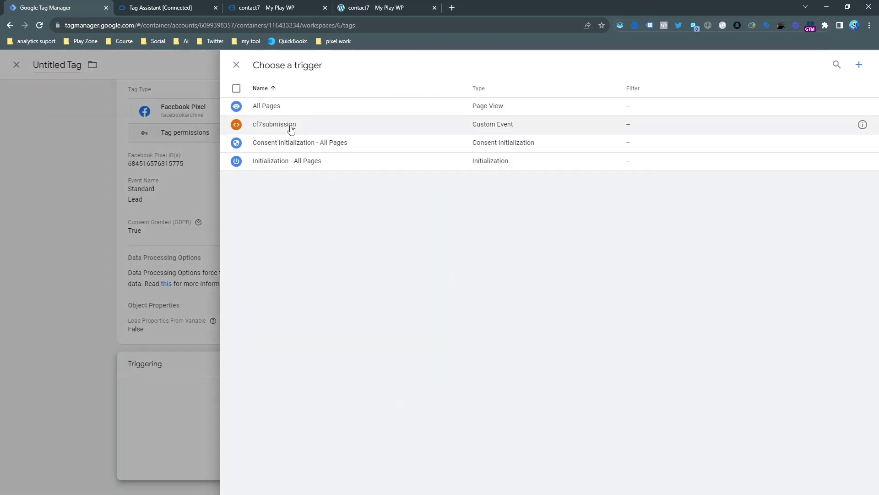
{"action": "left_click", "coordinate": [859, 65]}
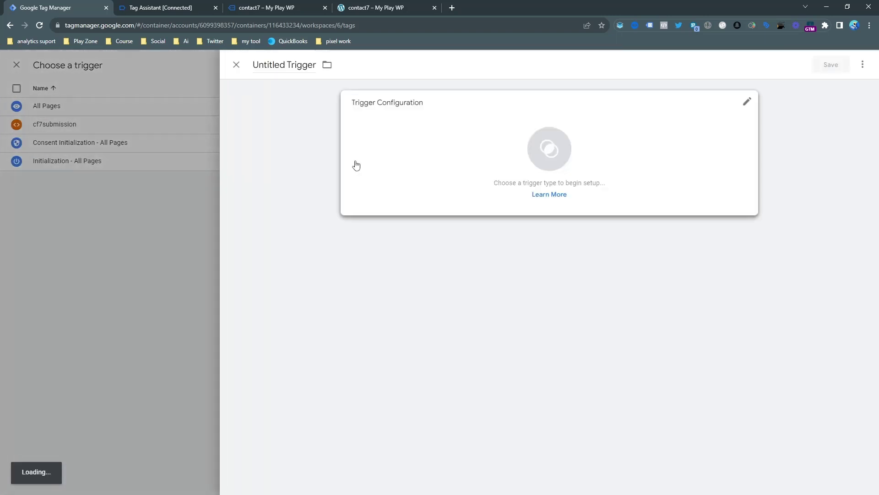
{"action": "left_click", "coordinate": [355, 165]}
{"action": "scroll", "coordinate": [614, 362], "scroll_direction": "down", "scroll_amount": 2}
{"action": "left_click", "coordinate": [619, 382]}
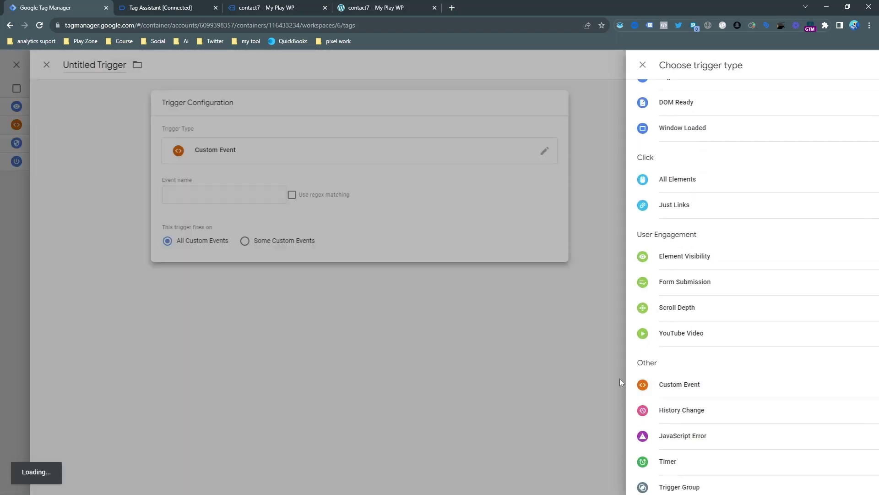
{"action": "left_click", "coordinate": [397, 194]}
Copy the cf7submission name from Tag Assistant, discard the draft trigger, and select cf7submission
{"action": "left_click", "coordinate": [182, 7]}
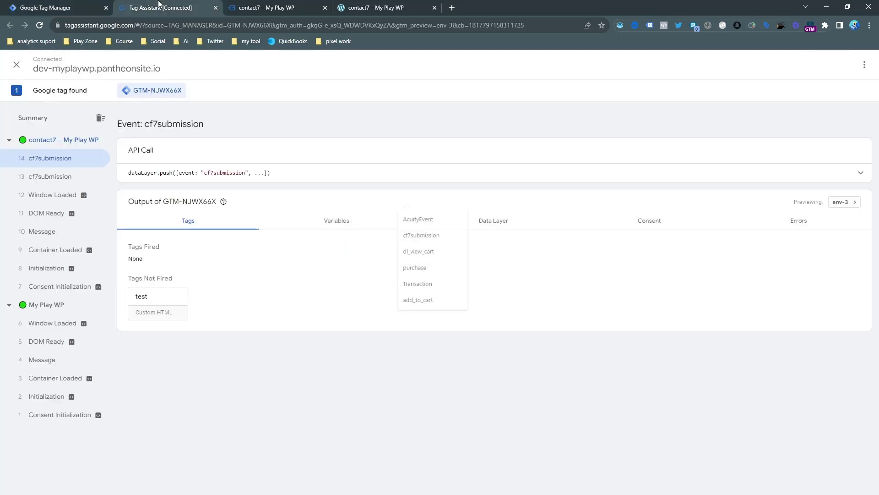
{"action": "double_click", "coordinate": [224, 172]}
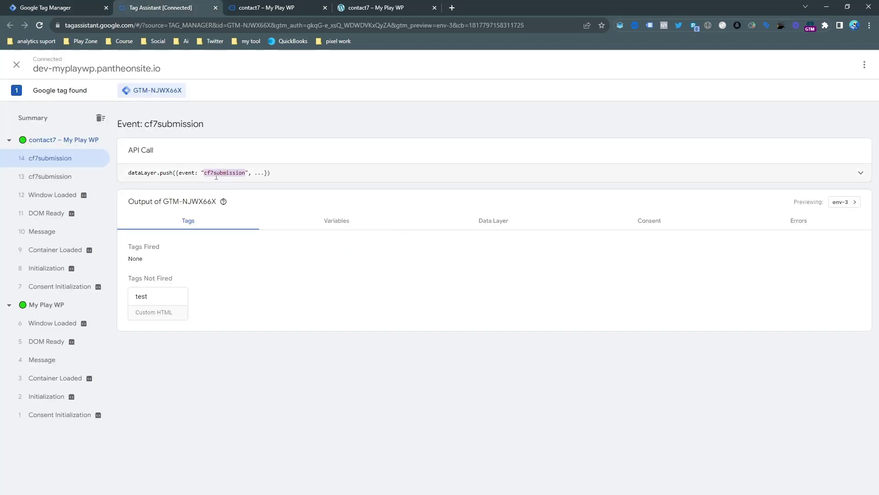
{"action": "left_click", "coordinate": [81, 4]}
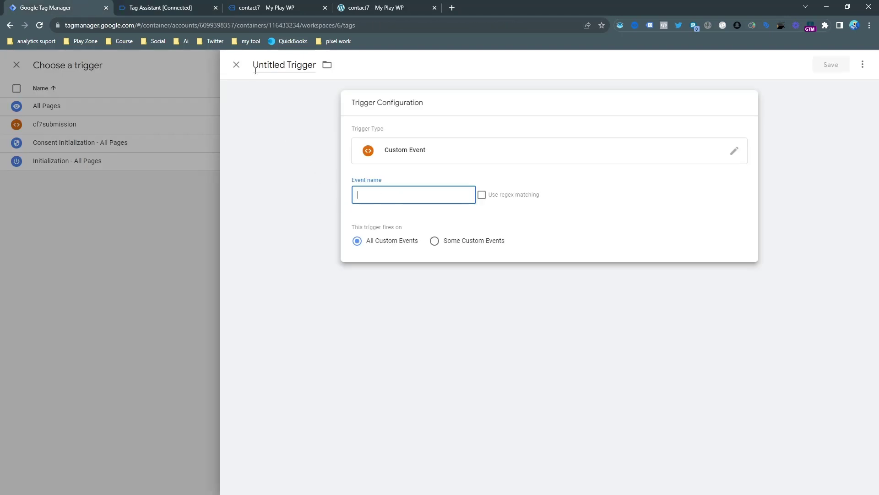
{"action": "left_click", "coordinate": [237, 64]}
{"action": "left_click", "coordinate": [531, 165]}
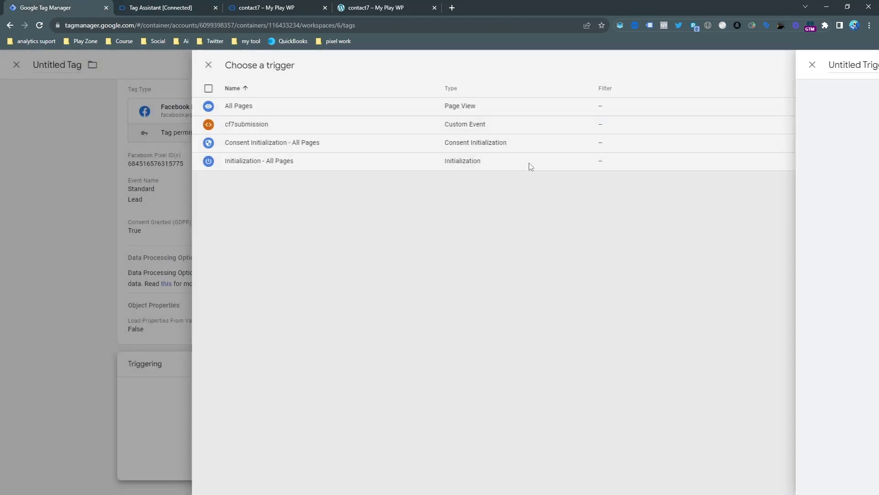
{"action": "left_click", "coordinate": [293, 125]}
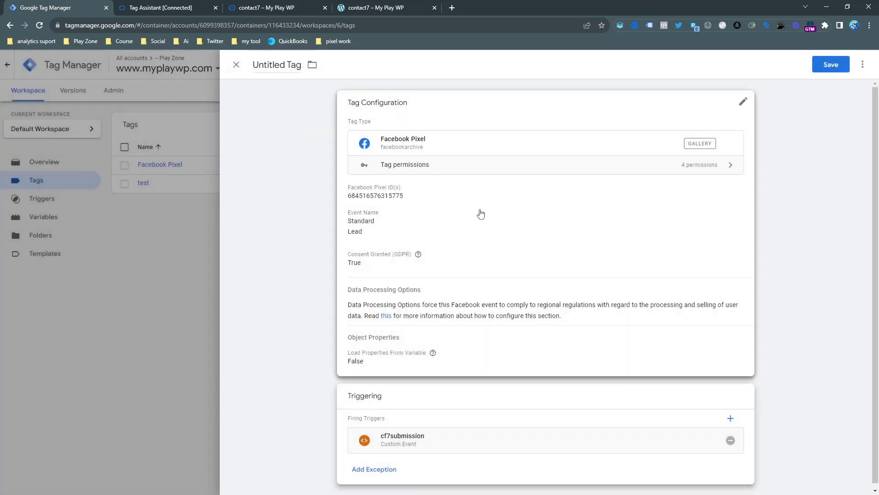
Save the tag under the name 'Facebook Pixel - lead'
{"action": "left_click", "coordinate": [819, 69]}
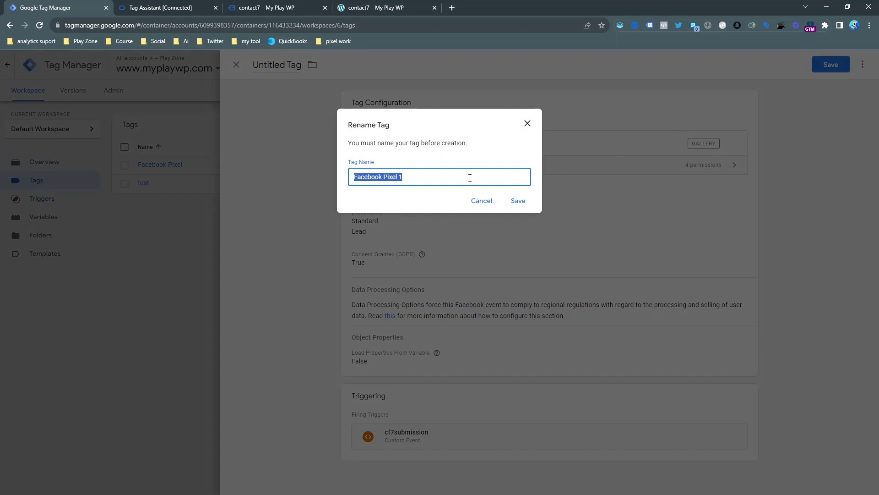
{"action": "left_click", "coordinate": [438, 179]}
{"action": "type", "text": "- lead"}
{"action": "left_click", "coordinate": [518, 200]}
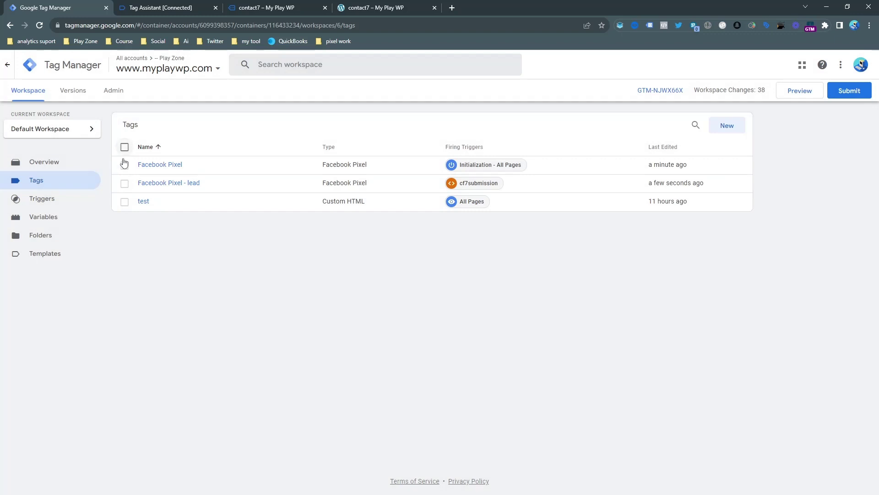
Select both Facebook Pixel tags and start preview mode
{"action": "left_click", "coordinate": [124, 165]}
{"action": "left_click", "coordinate": [124, 183]}
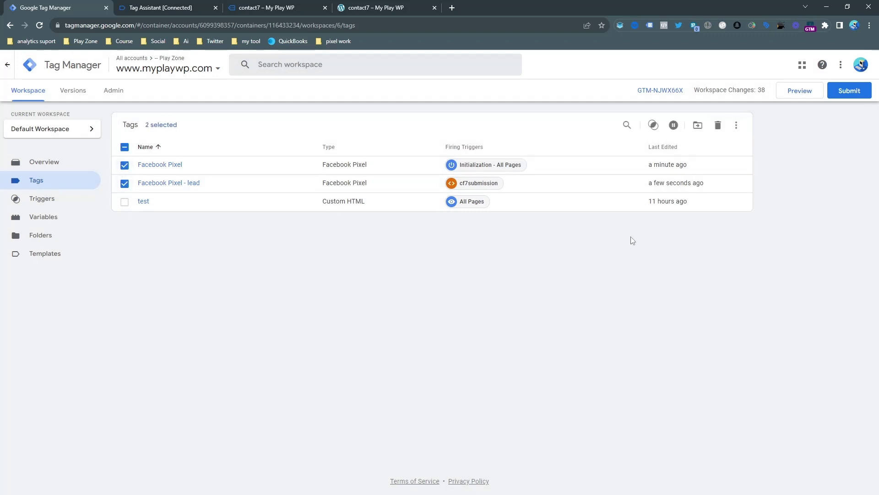
{"action": "left_click", "coordinate": [806, 97]}
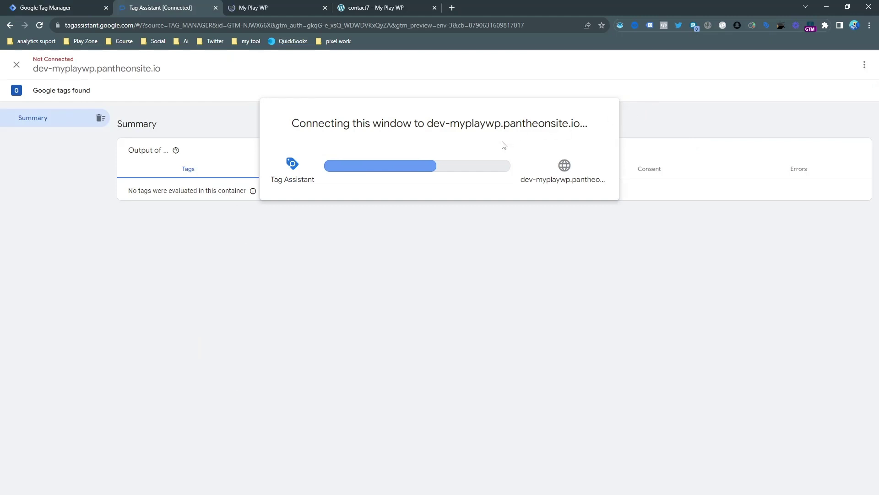
Dismiss Tag Assistant's connection confirmation to reach the My Play WP site
{"action": "left_click", "coordinate": [284, 9]}
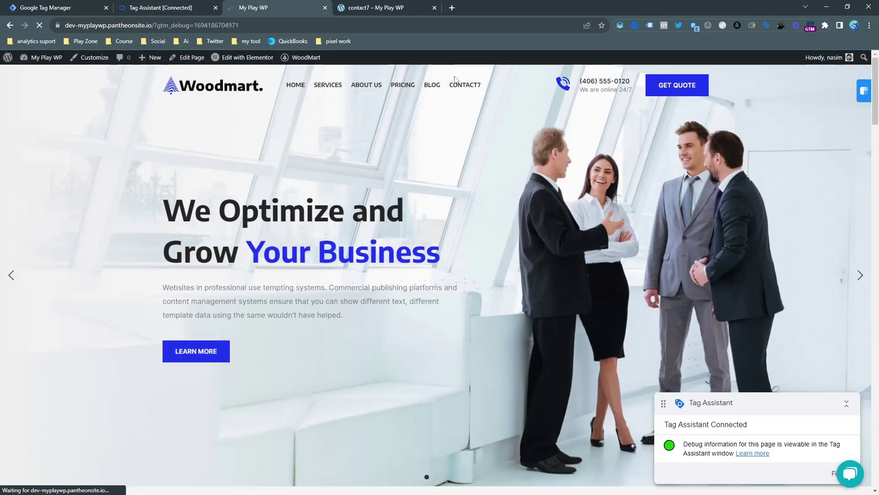
{"action": "left_click", "coordinate": [199, 7]}
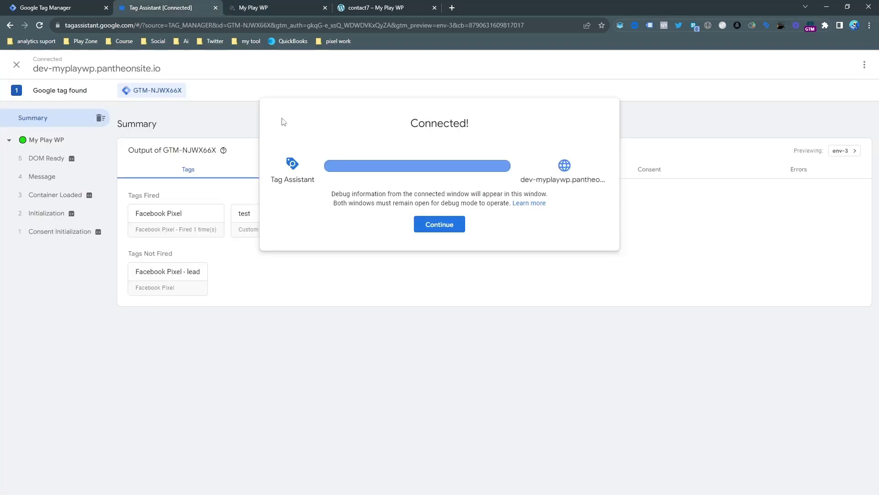
{"action": "left_click", "coordinate": [437, 223]}
Open contact7, autofill the name and phone fields, and submit the form
{"action": "left_click", "coordinate": [274, 3]}
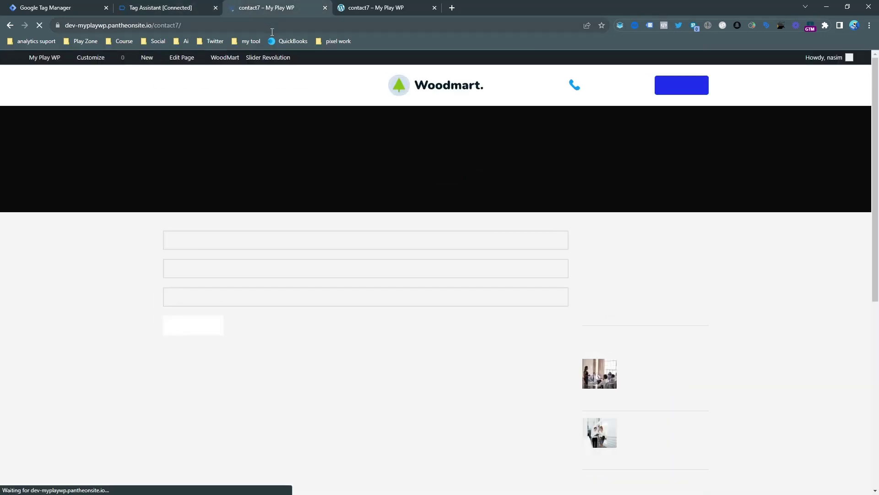
{"action": "left_click", "coordinate": [224, 239]}
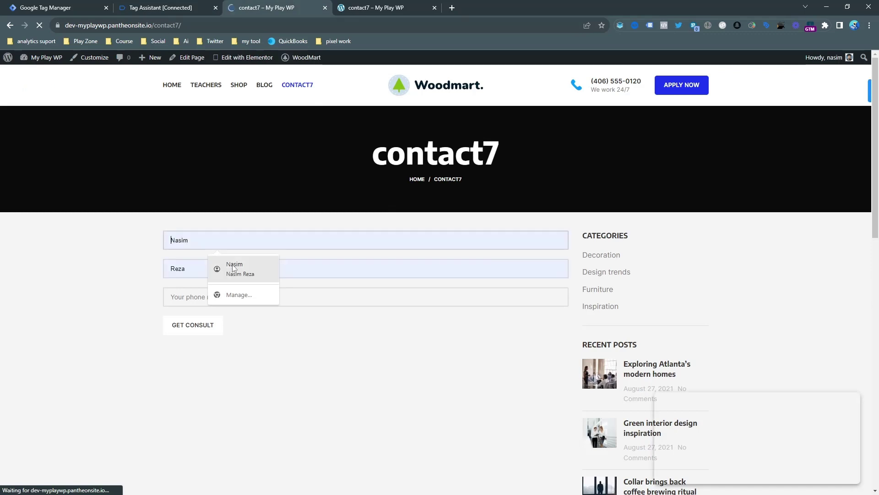
{"action": "left_click", "coordinate": [233, 265]}
{"action": "left_click", "coordinate": [193, 298]}
{"action": "left_click", "coordinate": [215, 319]}
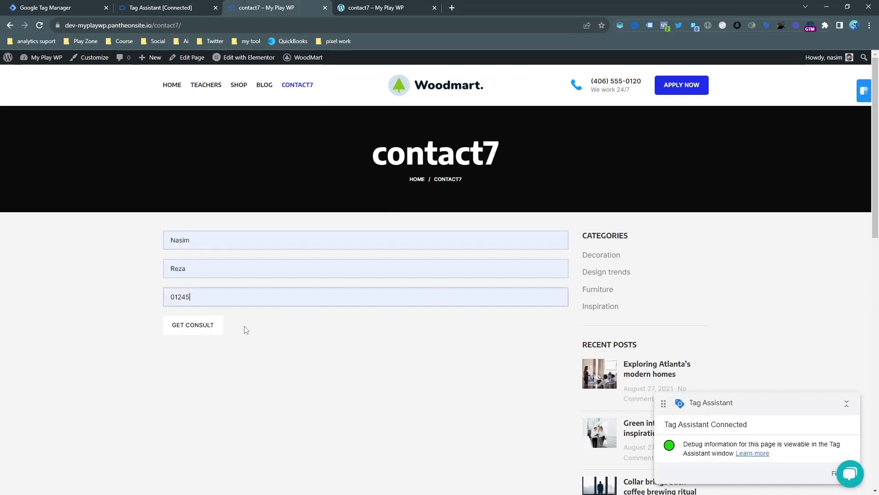
{"action": "left_click", "coordinate": [206, 333]}
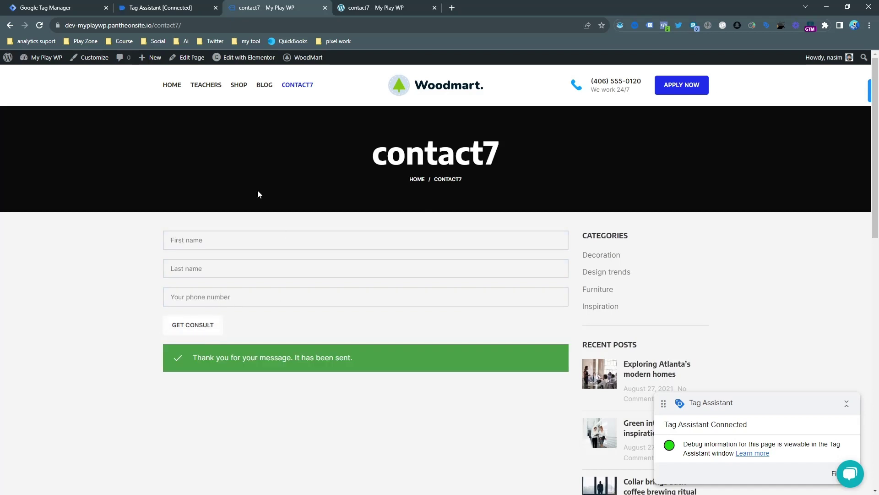
Inspect the PageView and Lead event details reported by Meta Pixel Helper
{"action": "left_click", "coordinate": [665, 26]}
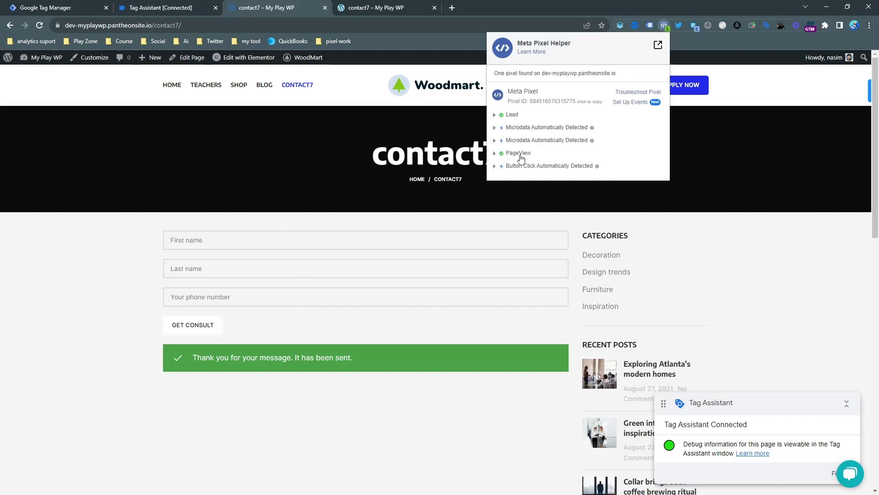
{"action": "left_click", "coordinate": [521, 159]}
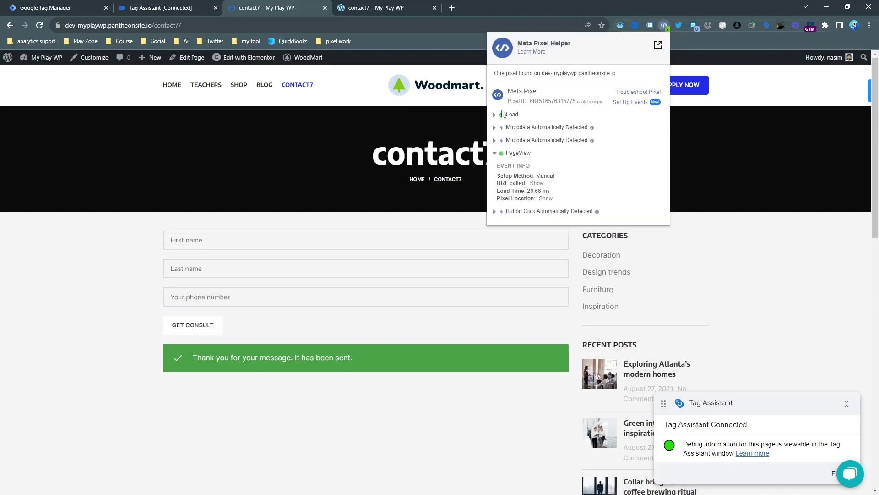
{"action": "left_click", "coordinate": [501, 114]}
{"action": "left_click", "coordinate": [501, 115]}
{"action": "left_click", "coordinate": [192, 7]}
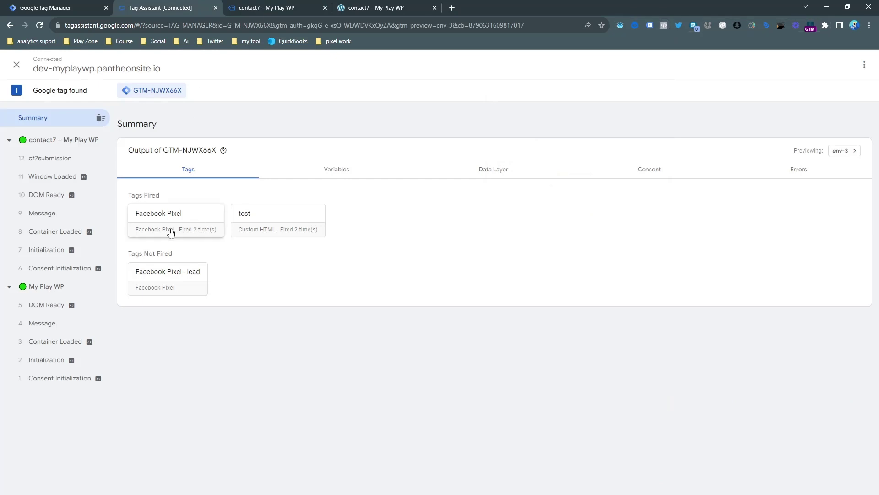
Check the Facebook Pixel tag details, then verify Facebook Pixel - lead fired on cf7submission
{"action": "left_click", "coordinate": [187, 228]}
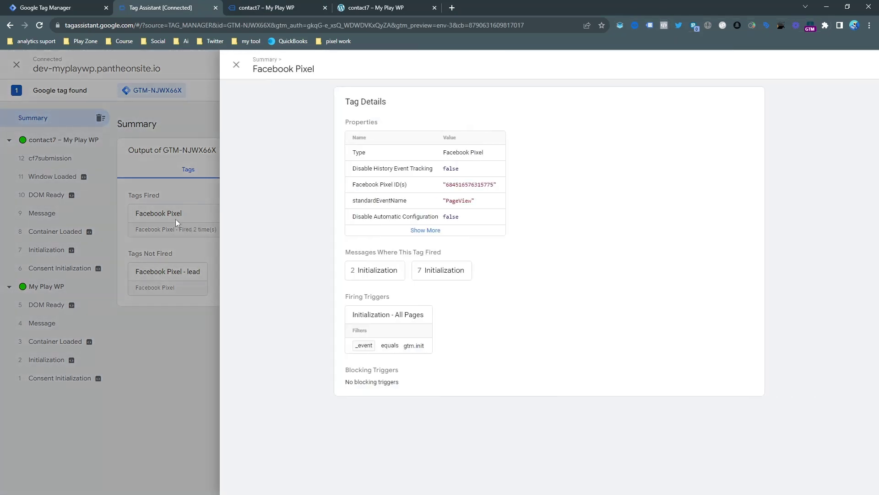
{"action": "left_click", "coordinate": [175, 219]}
{"action": "left_click", "coordinate": [49, 160]}
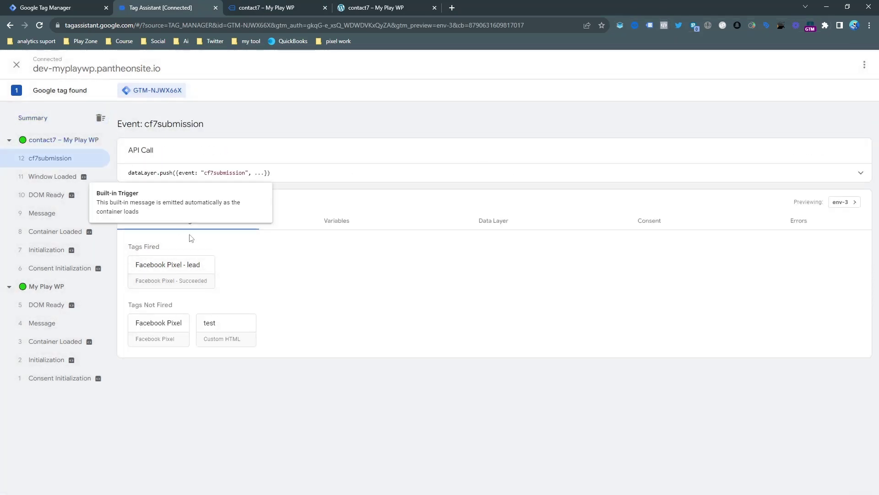
{"action": "left_click", "coordinate": [181, 273]}
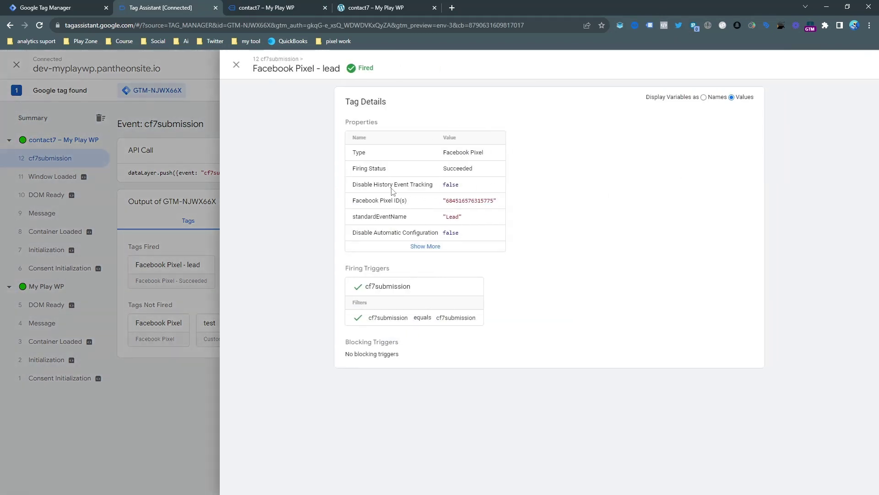
{"action": "left_click", "coordinate": [136, 180]}
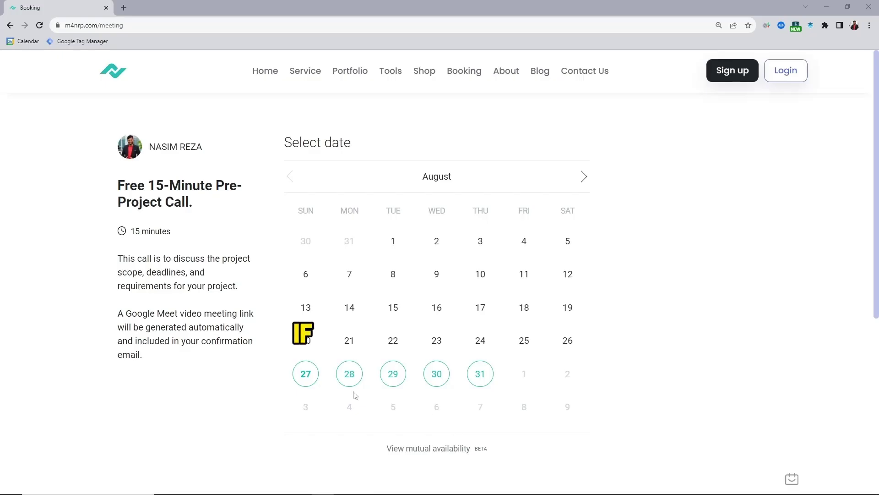
Book the August 28, 1:15 am slot, keeping Asia/Dhaka as the timezone
{"action": "left_click", "coordinate": [349, 375]}
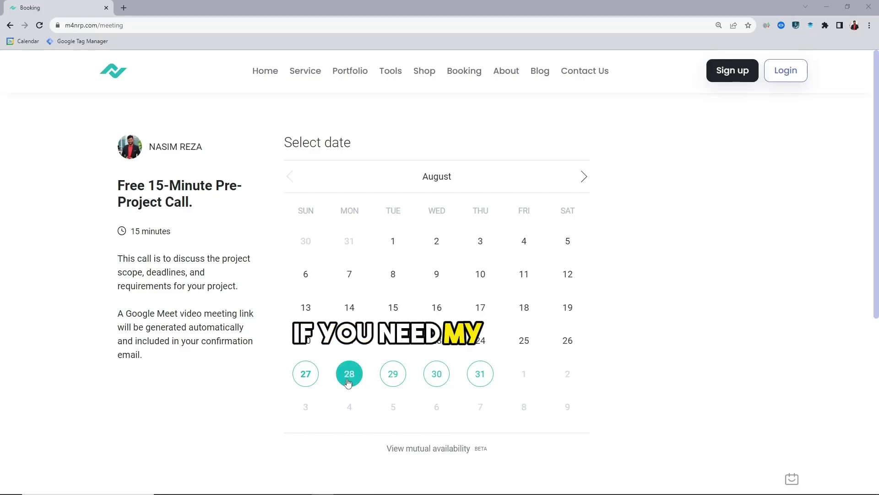
{"action": "left_click", "coordinate": [651, 182]}
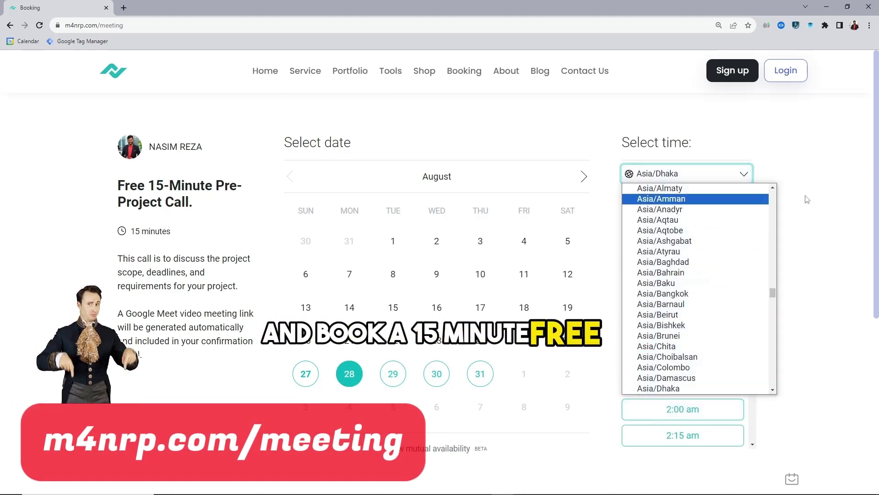
{"action": "left_click", "coordinate": [759, 181]}
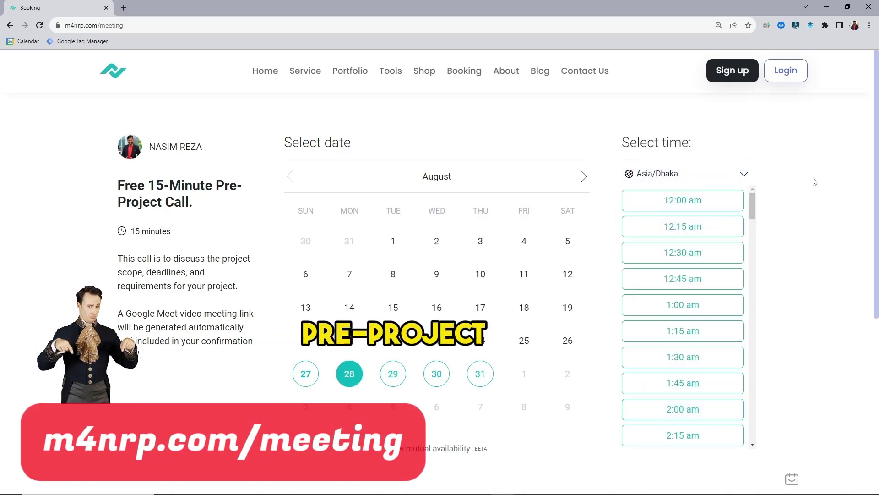
{"action": "left_click", "coordinate": [682, 331]}
Enter placeholder name and email, and 'asd' as the current problems
{"action": "left_click", "coordinate": [304, 265]}
{"action": "type", "text": "your name"}
{"action": "key", "text": "Tab"}
{"action": "type", "text": "your email"}
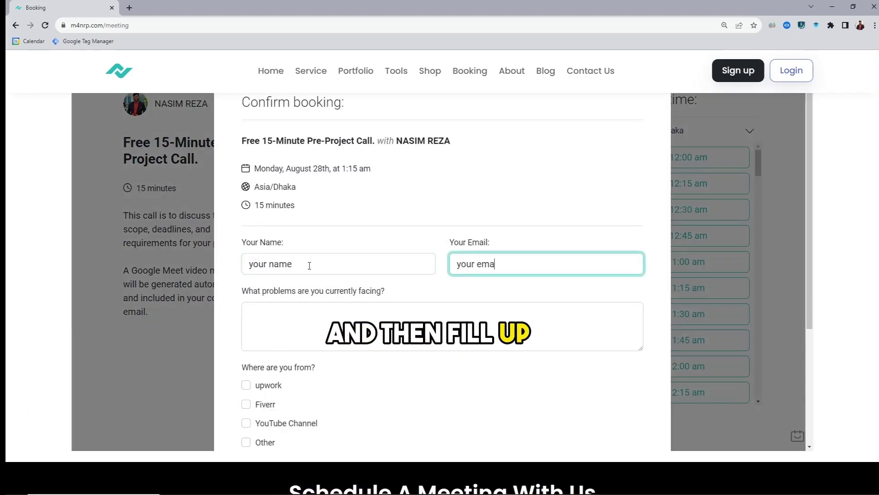
{"action": "left_click", "coordinate": [276, 334]}
{"action": "type", "text": "asd"}
Tick YouTube Channel as the referral source and start entering the location 'your lo'
{"action": "scroll", "coordinate": [280, 338], "scroll_direction": "down", "scroll_amount": 1}
{"action": "scroll", "coordinate": [281, 339], "scroll_direction": "down", "scroll_amount": 3}
{"action": "left_click", "coordinate": [246, 255]}
{"action": "left_click", "coordinate": [316, 339]}
{"action": "type", "text": "your lo"}
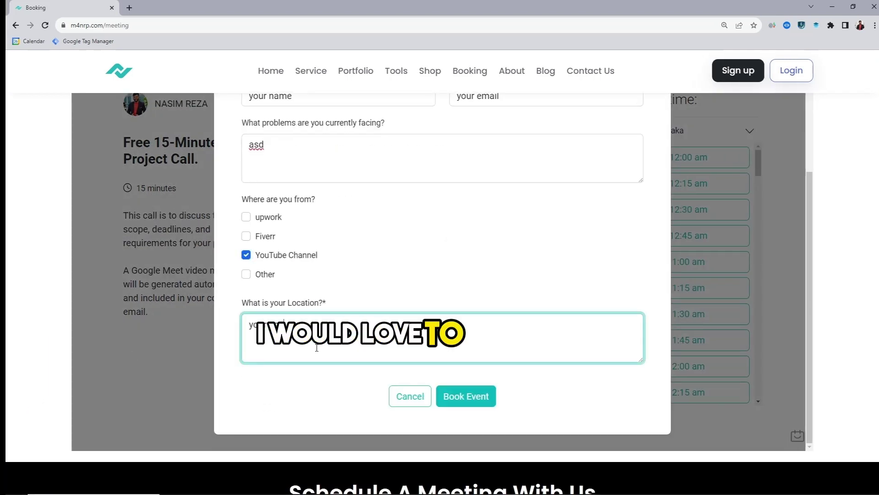